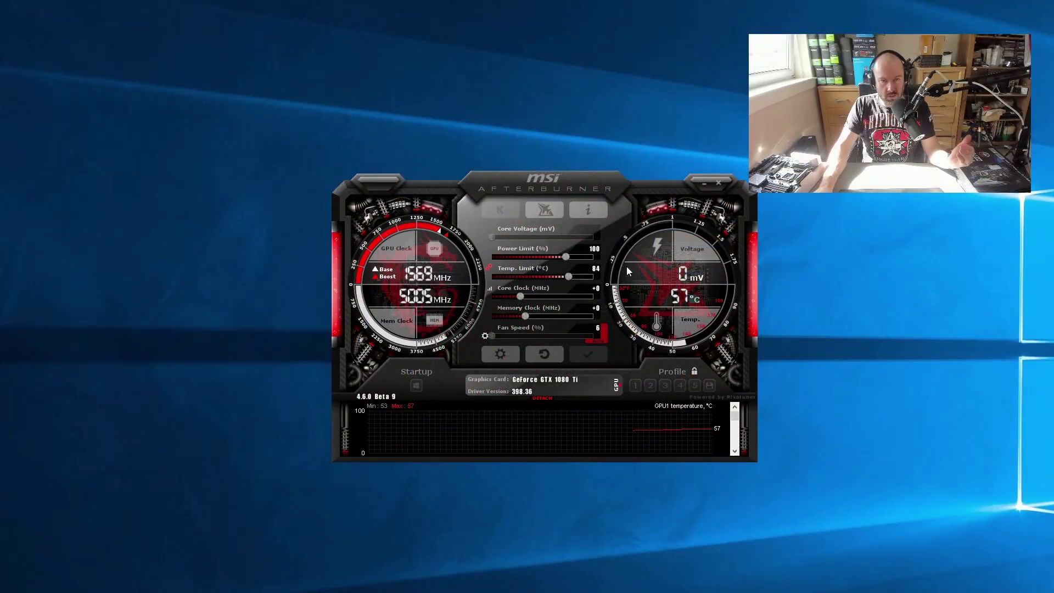
{"action": "left_click", "coordinate": [694, 372]}
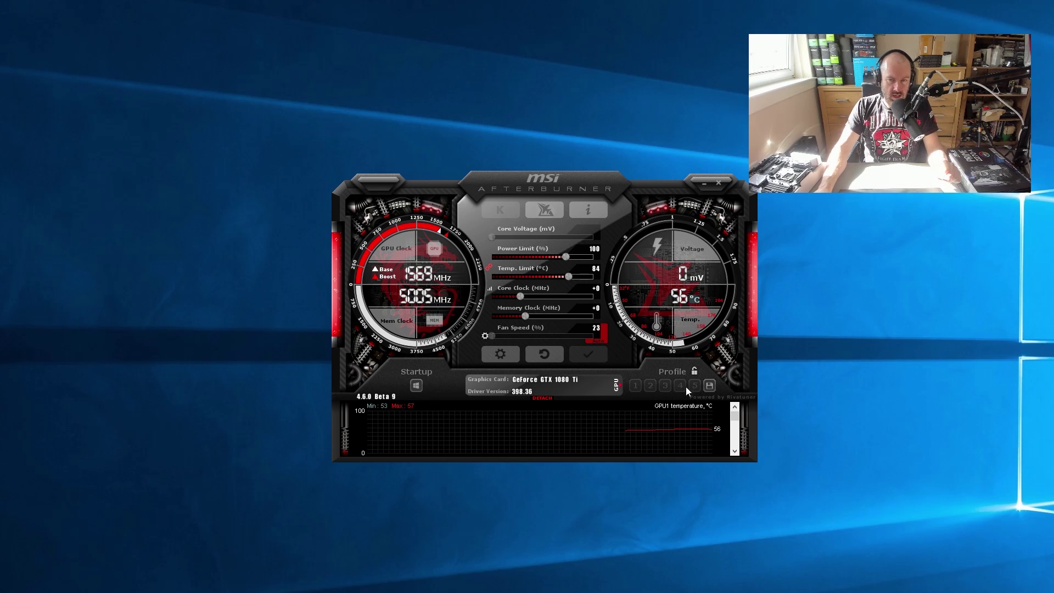
Save current settings to profile slots 1 and 3, relock the profiles, and close Afterburner
{"action": "left_click", "coordinate": [634, 386]}
{"action": "left_click", "coordinate": [694, 373]}
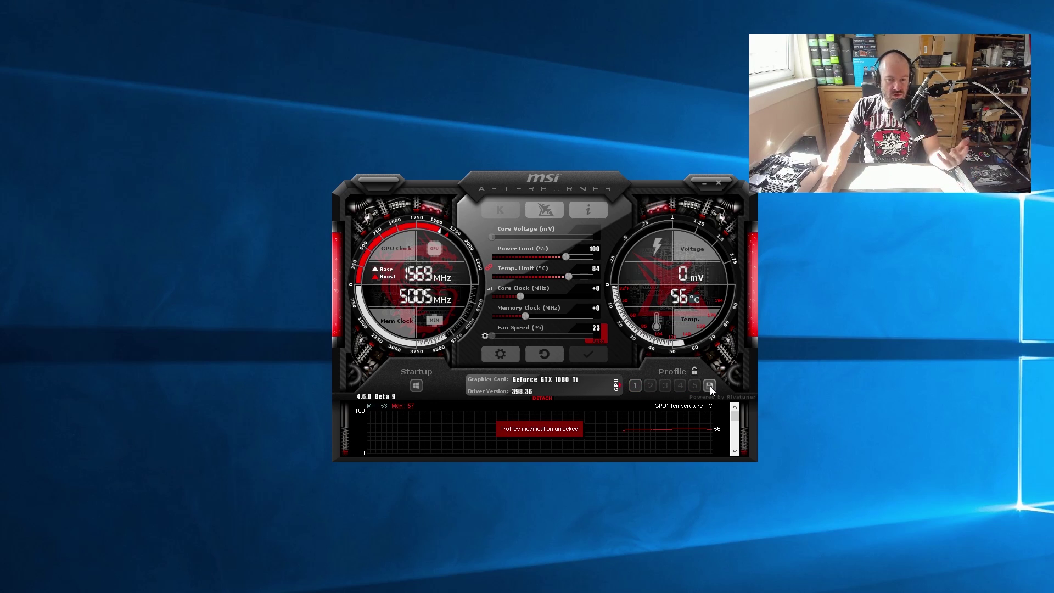
{"action": "left_click", "coordinate": [711, 387]}
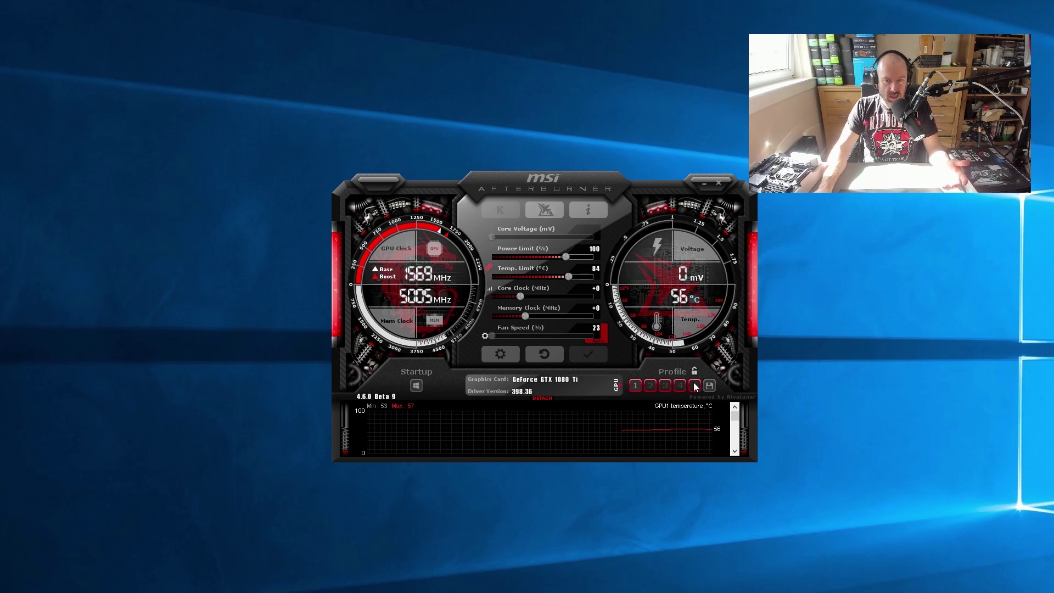
{"action": "left_click", "coordinate": [665, 386]}
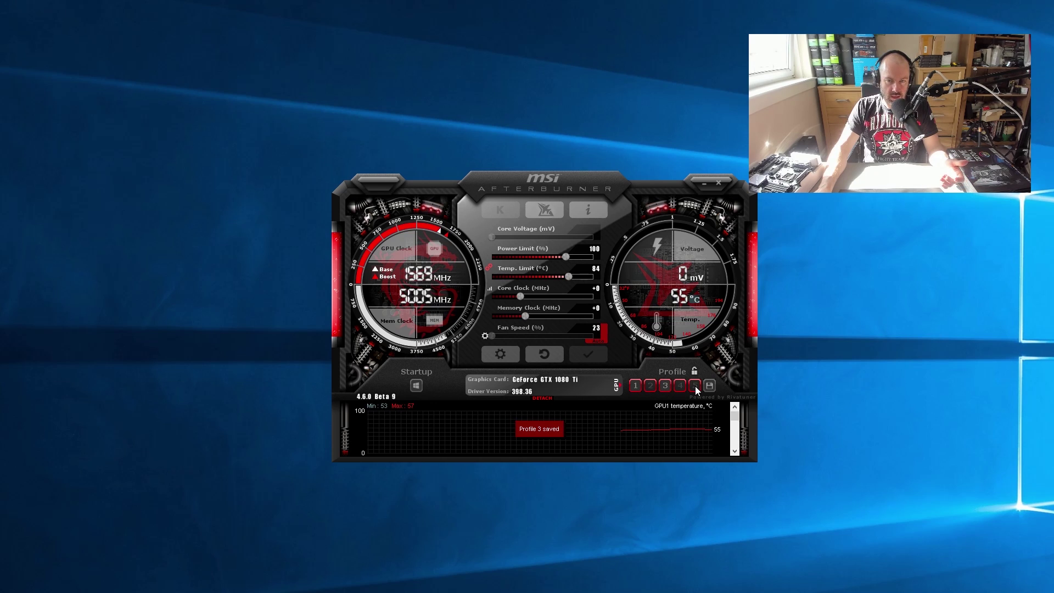
{"action": "left_click", "coordinate": [694, 373]}
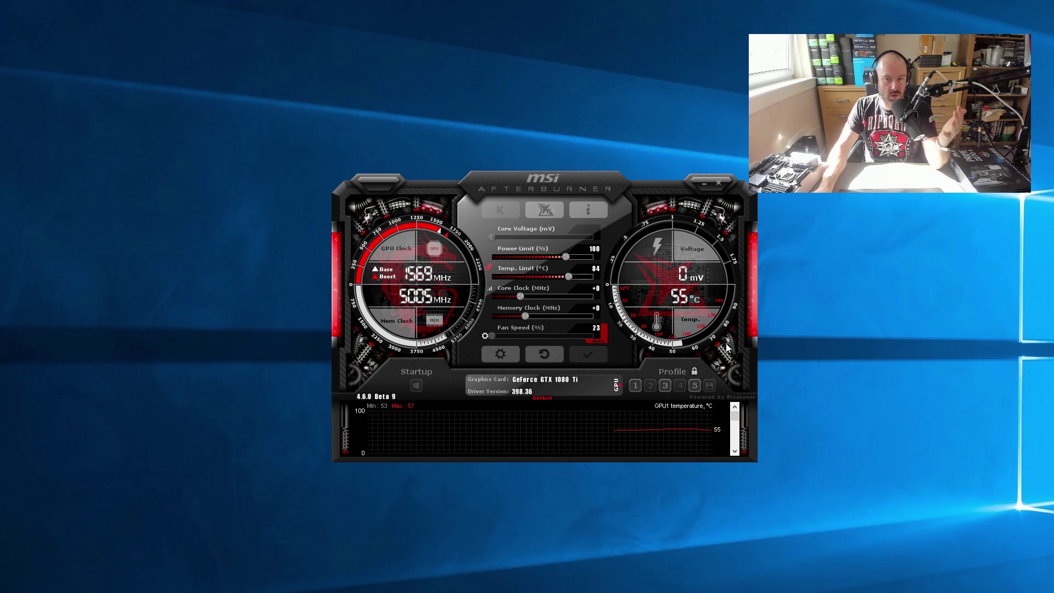
{"action": "left_click", "coordinate": [719, 183]}
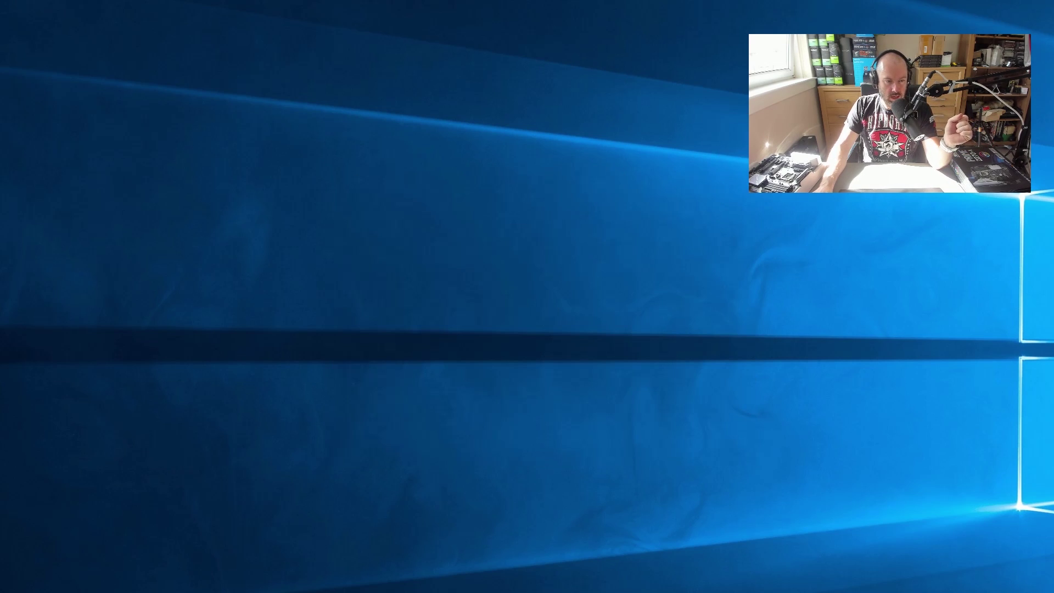
Browse to C:\Program Files (x86)\MSI Afterburner\Profiles in File Explorer
{"action": "key", "text": "alt+Tab"}
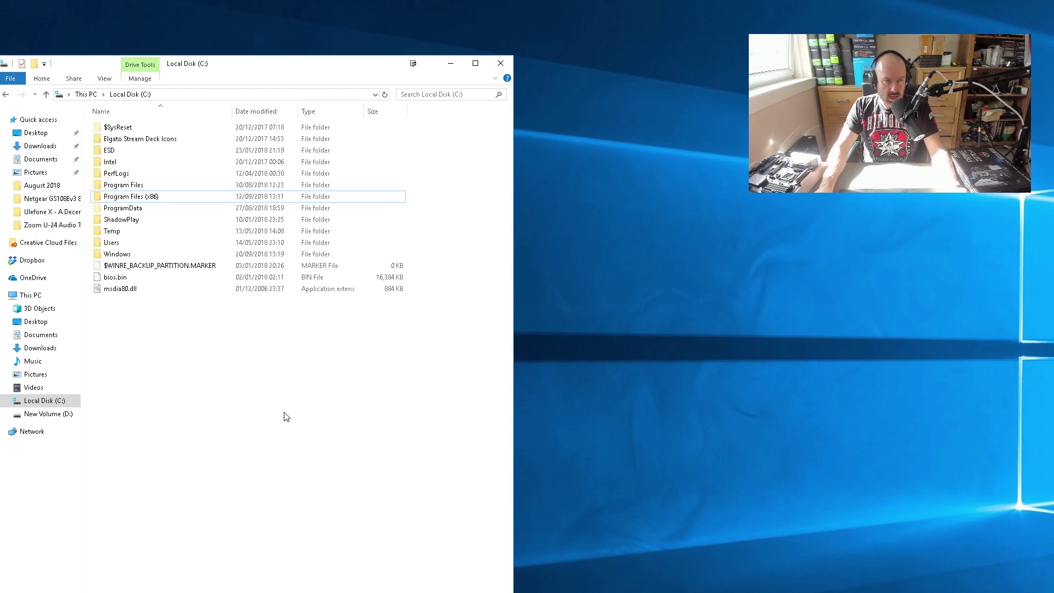
{"action": "left_click", "coordinate": [141, 199]}
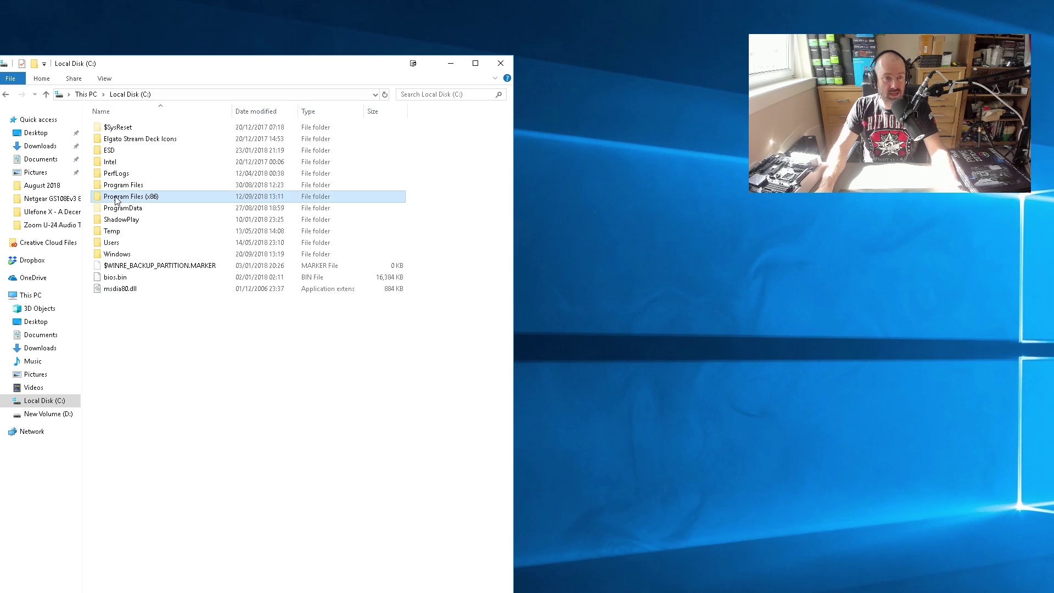
{"action": "double_click", "coordinate": [117, 197]}
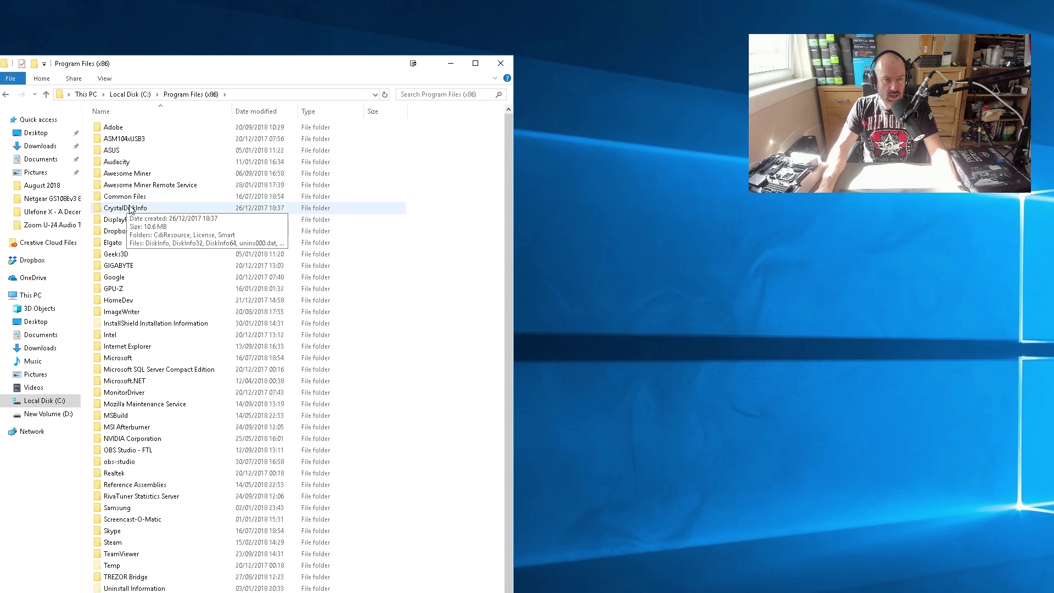
{"action": "double_click", "coordinate": [126, 426]}
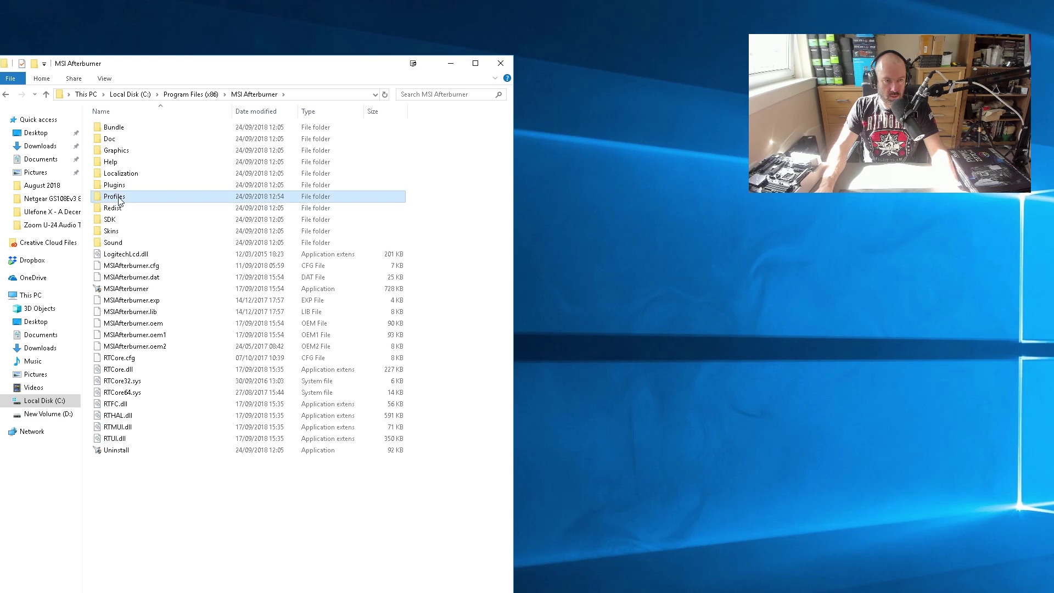
{"action": "double_click", "coordinate": [114, 196]}
Delete all seven config files in the Profiles folder
{"action": "left_click_drag", "start_coordinate": [327, 346], "coordinate": [105, 105]}
{"action": "right_click", "coordinate": [134, 159]}
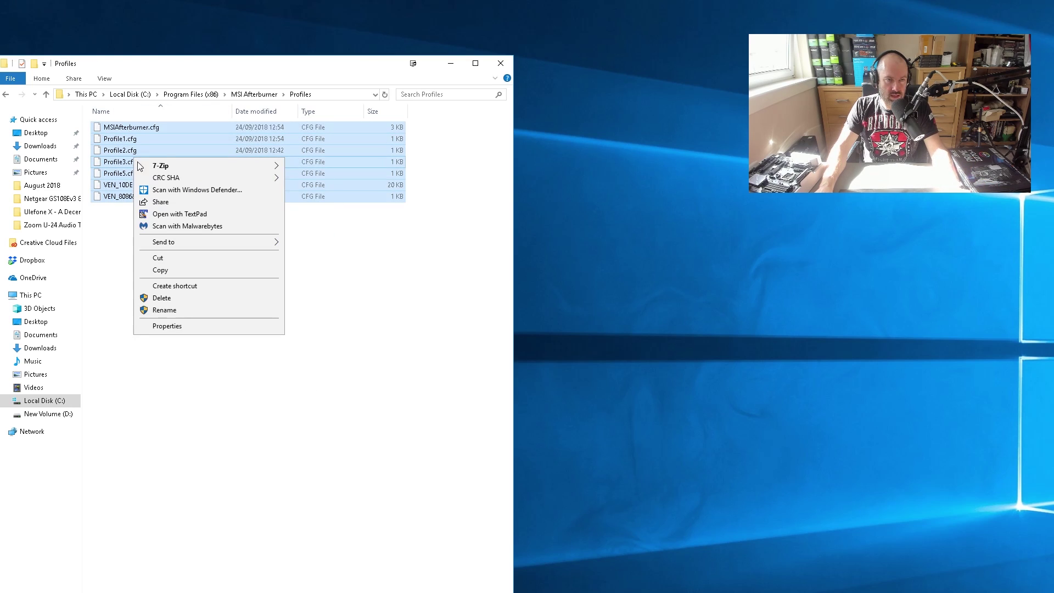
{"action": "left_click", "coordinate": [180, 300]}
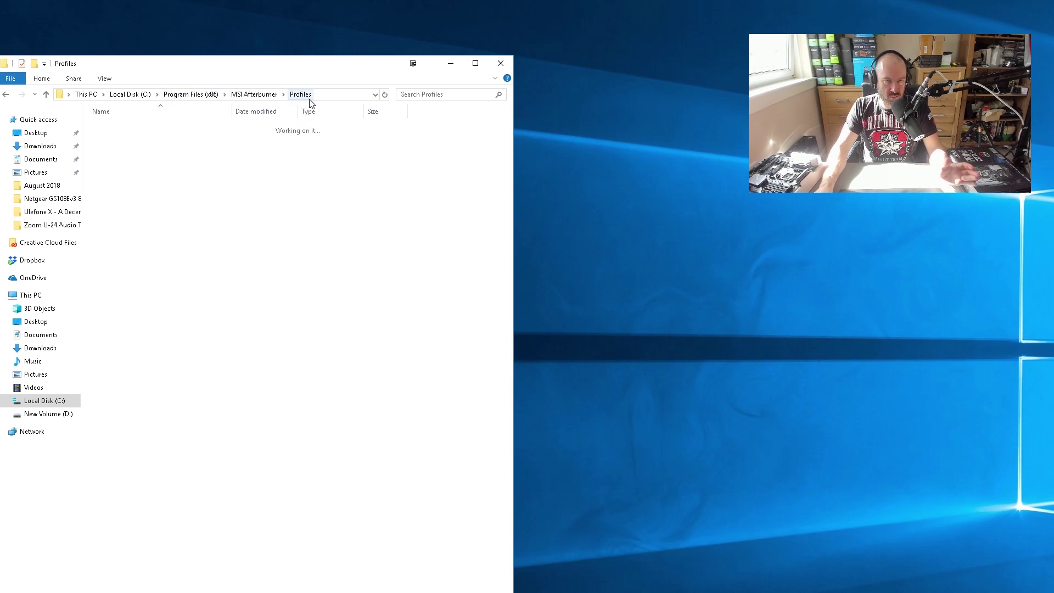
Relaunch MSI Afterburner with administrator approval and minimize File Explorer
{"action": "key", "text": "super"}
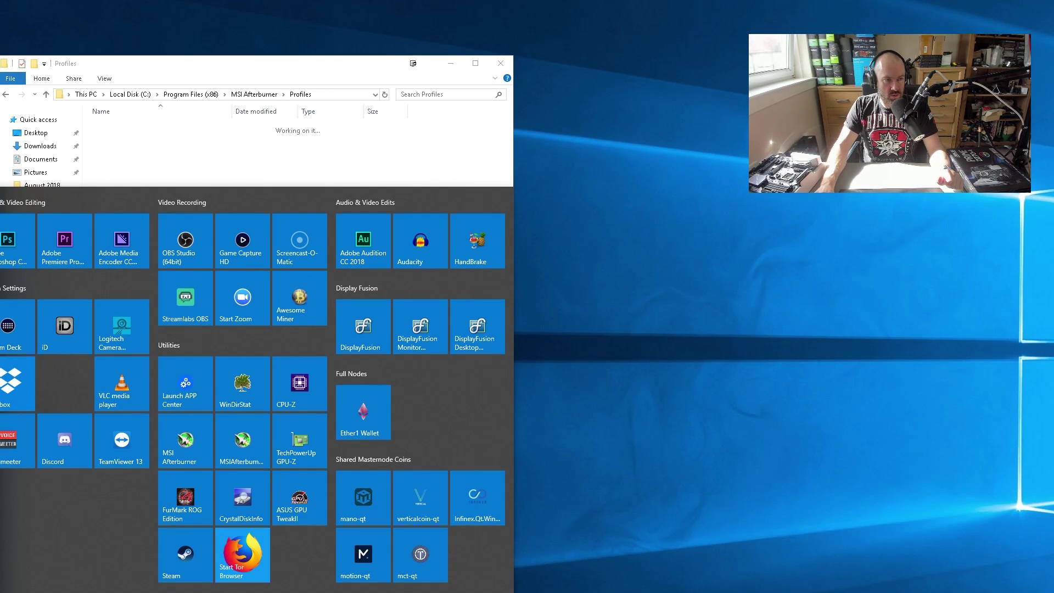
{"action": "key", "text": "Escape"}
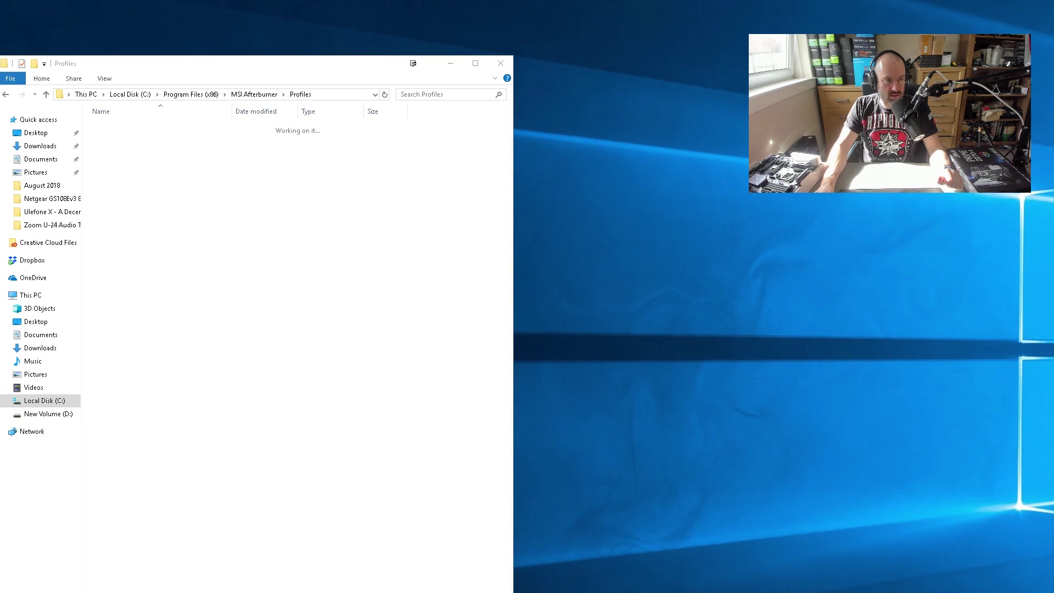
{"action": "left_click", "coordinate": [714, 365]}
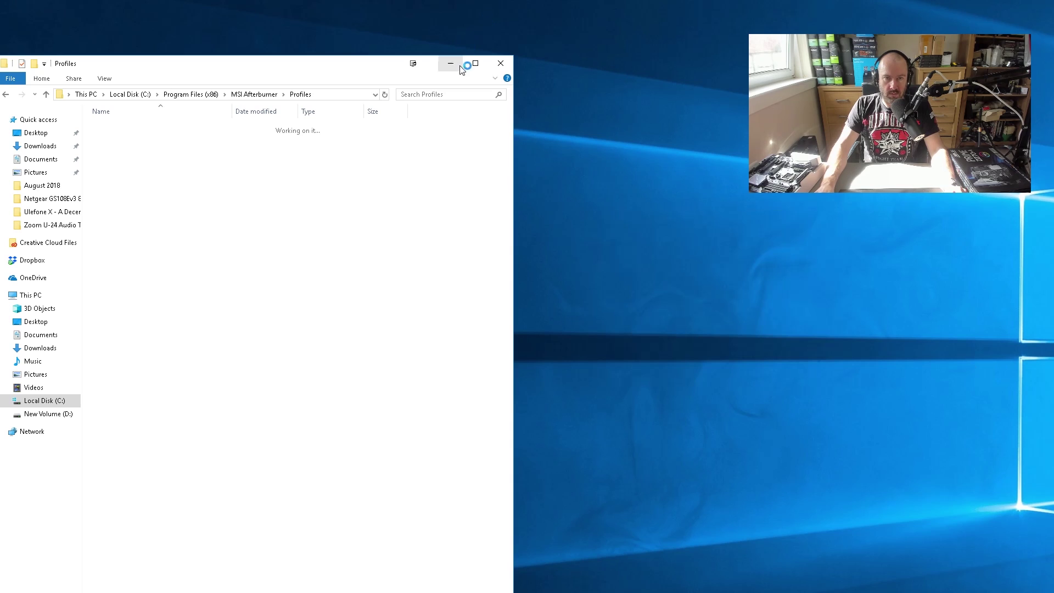
{"action": "left_click", "coordinate": [450, 64]}
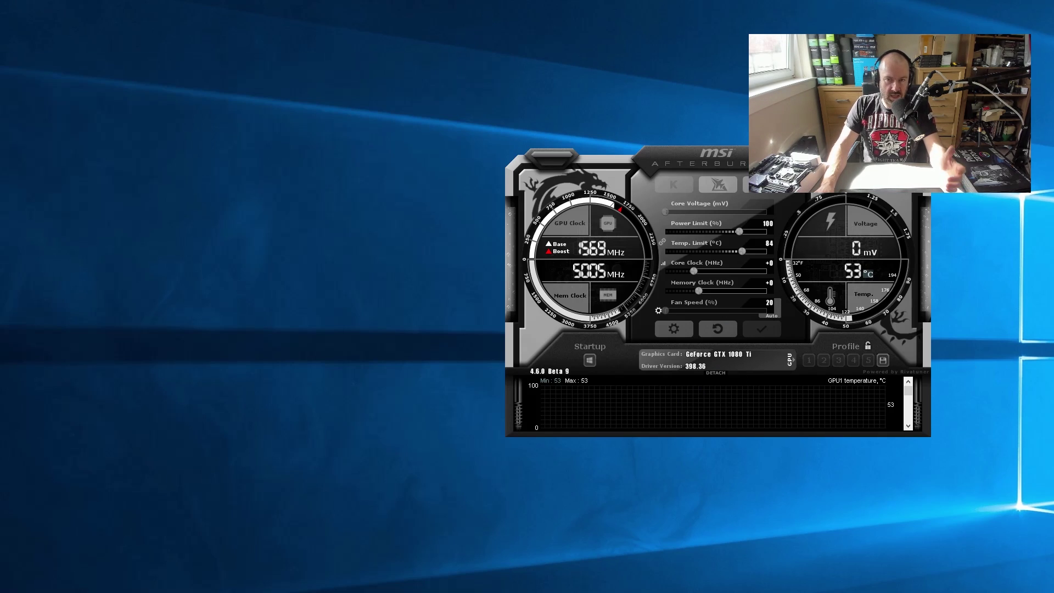
Apply the 'MSI Cyborg Afterburner skin Red by Drerex Design' skin, then move the window left
{"action": "left_click", "coordinate": [674, 329]}
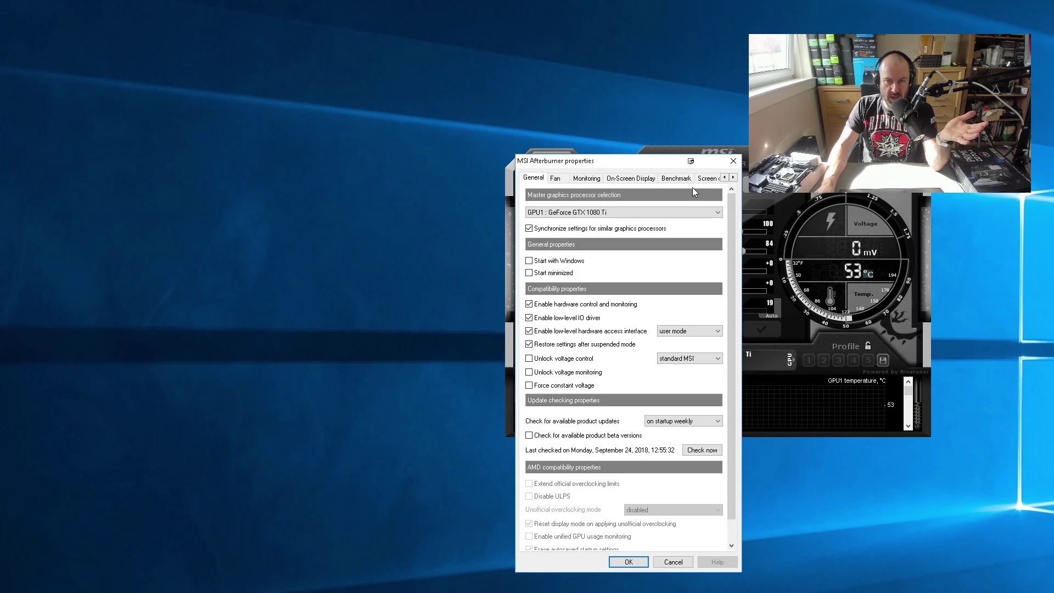
{"action": "left_click", "coordinate": [734, 178]}
{"action": "left_click", "coordinate": [734, 178]}
{"action": "left_click", "coordinate": [733, 178]}
{"action": "left_click", "coordinate": [733, 177]}
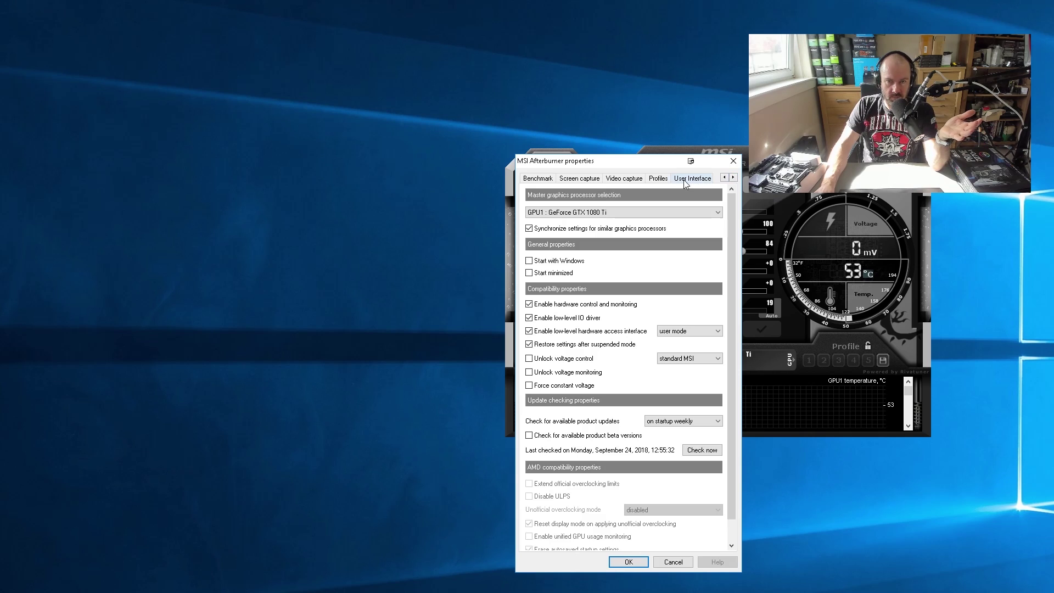
{"action": "left_click", "coordinate": [688, 180]}
{"action": "left_click", "coordinate": [641, 342]}
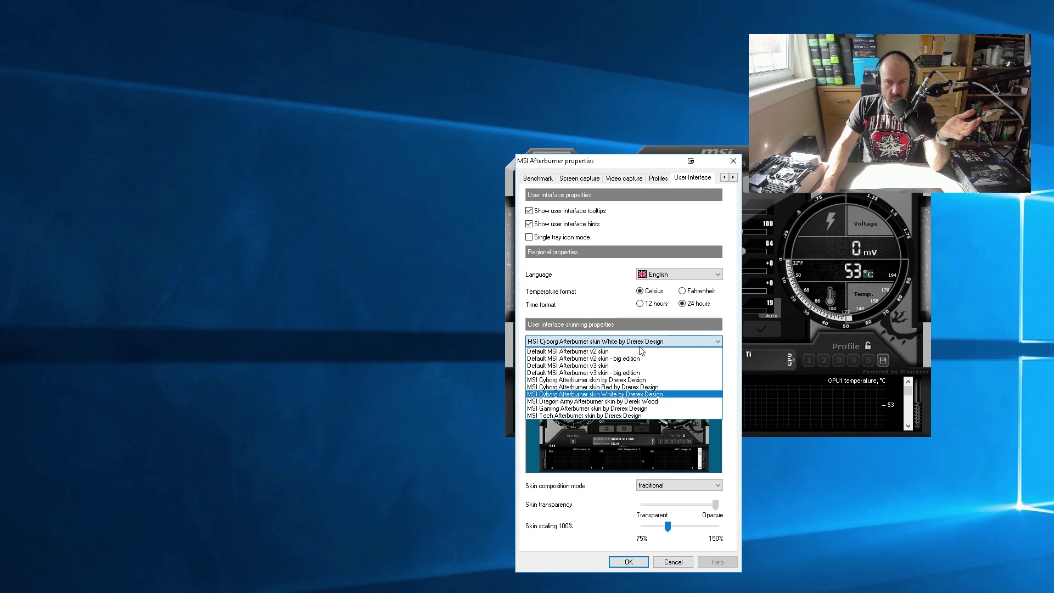
{"action": "left_click", "coordinate": [642, 387]}
{"action": "left_click", "coordinate": [628, 562]}
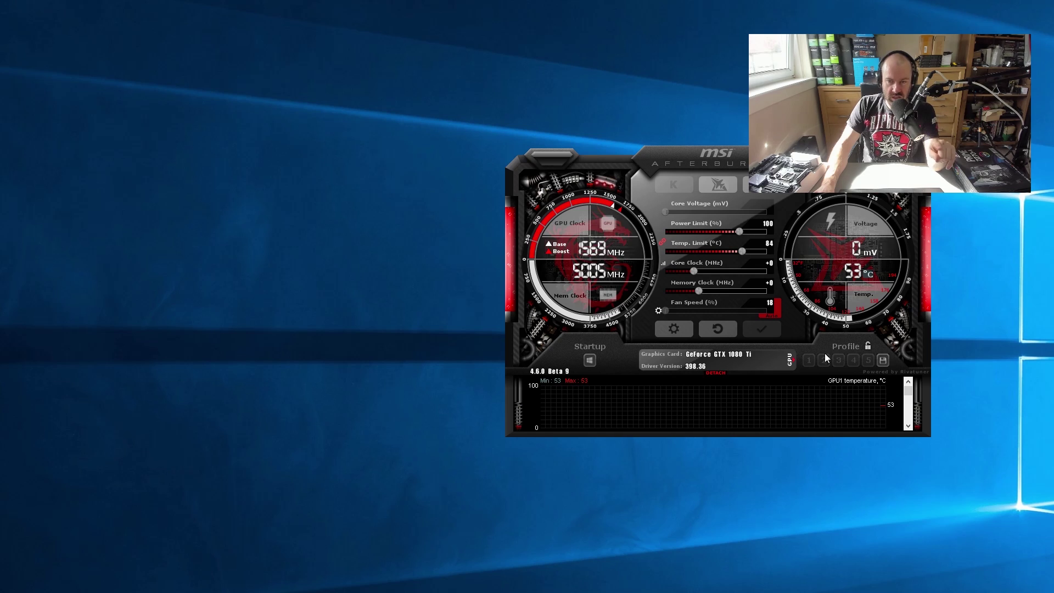
{"action": "left_click_drag", "start_coordinate": [758, 155], "coordinate": [571, 144]}
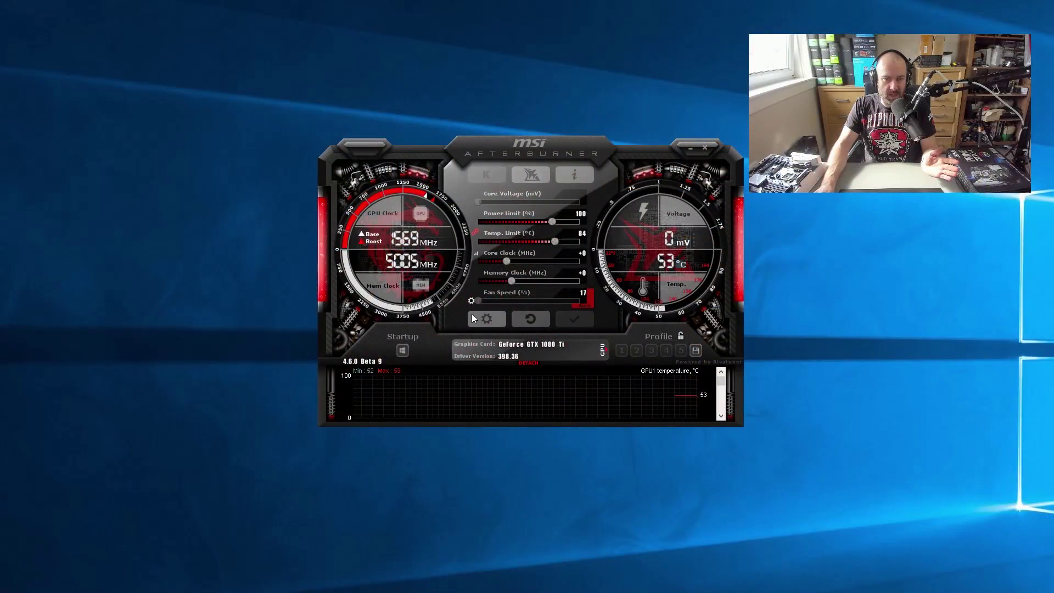
{"action": "left_click", "coordinate": [487, 318]}
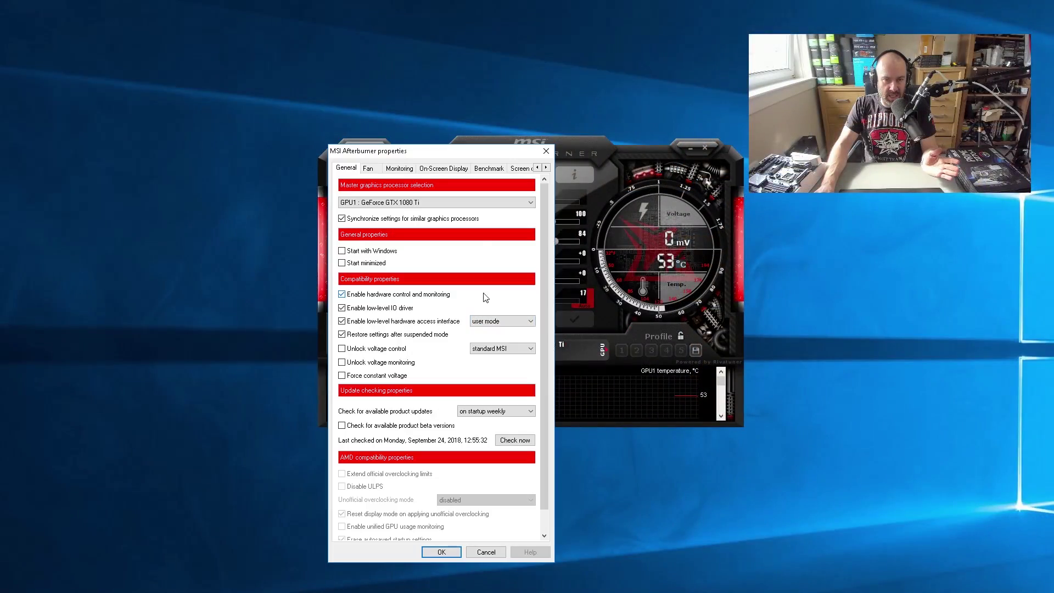
{"action": "left_click", "coordinate": [369, 168]}
{"action": "left_click", "coordinate": [343, 201]}
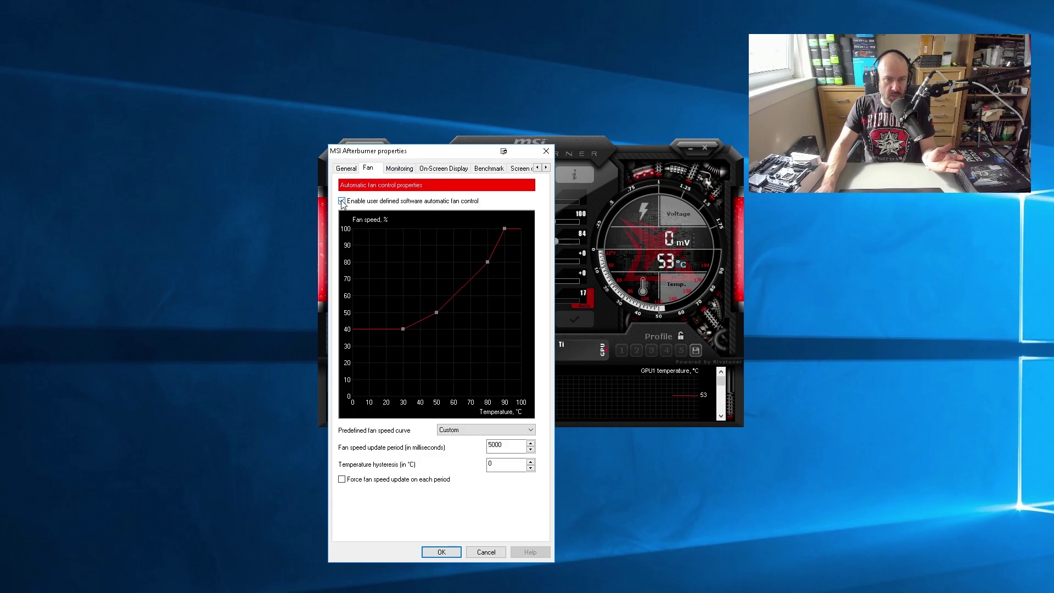
{"action": "left_click", "coordinate": [401, 171]}
{"action": "left_click", "coordinate": [441, 171]}
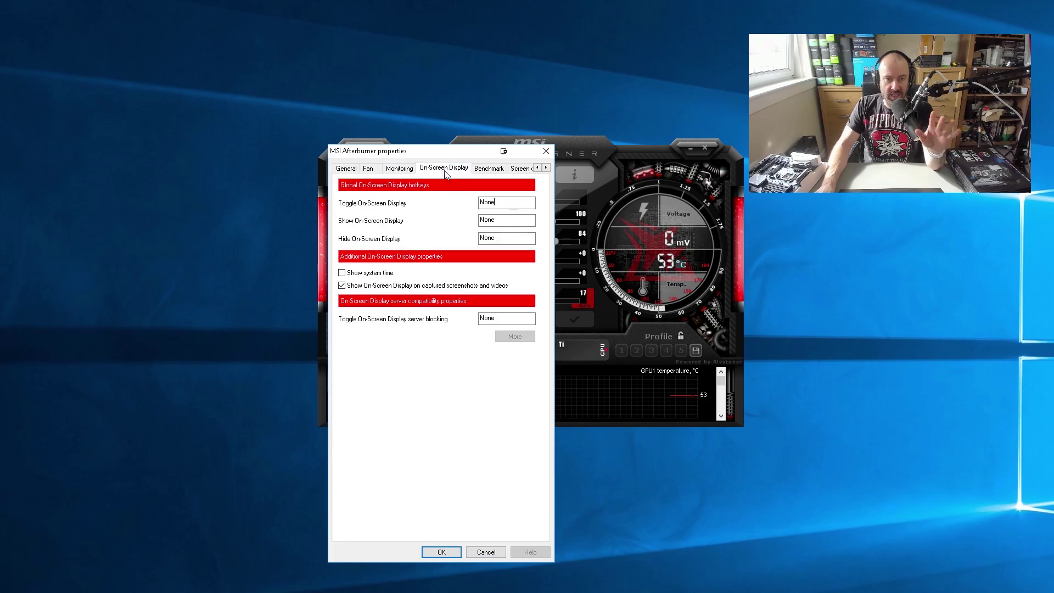
{"action": "left_click", "coordinate": [546, 152]}
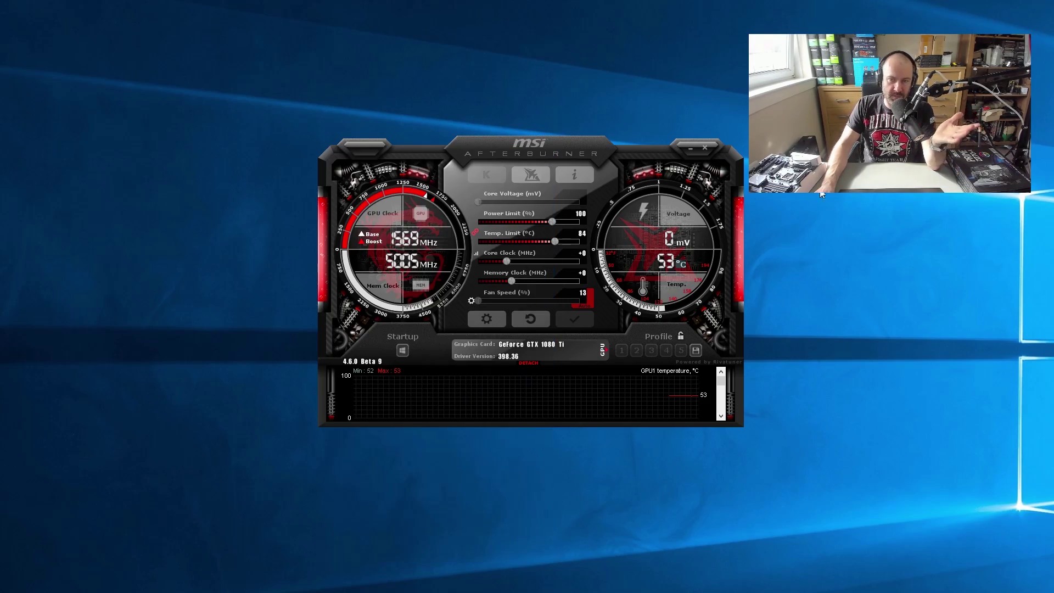